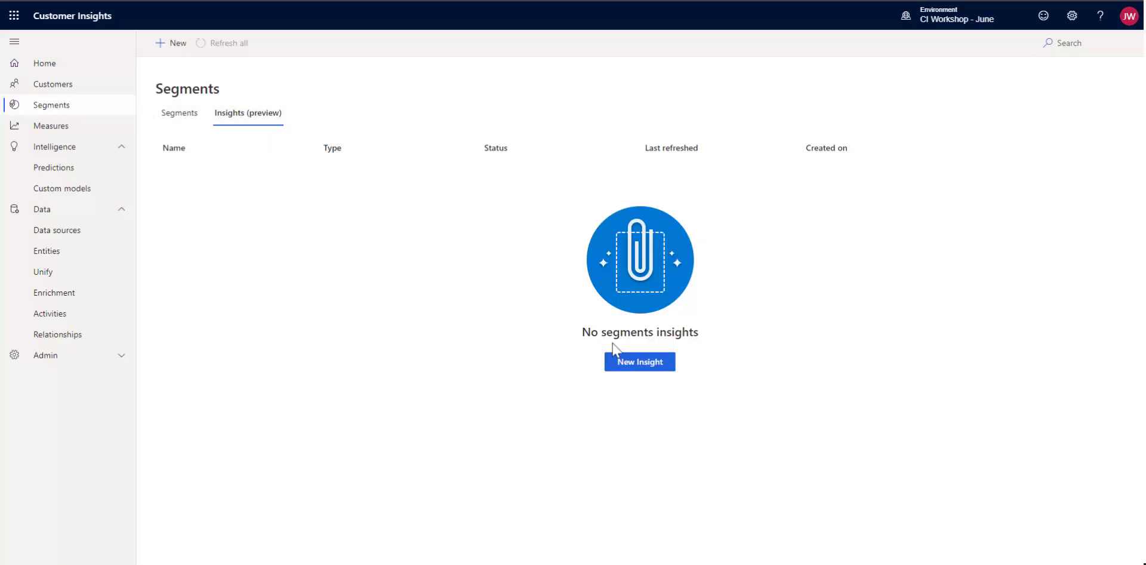
Start a new Overlap insight with HighValueOnlineCustomers and High Risk For Churn selected.
click(645, 369)
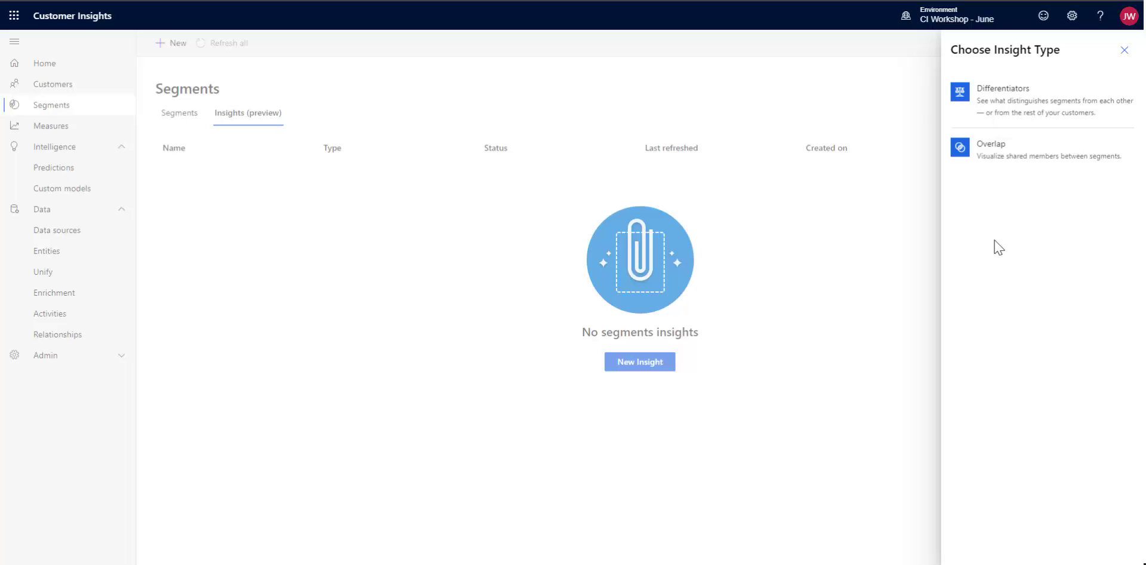
click(1007, 154)
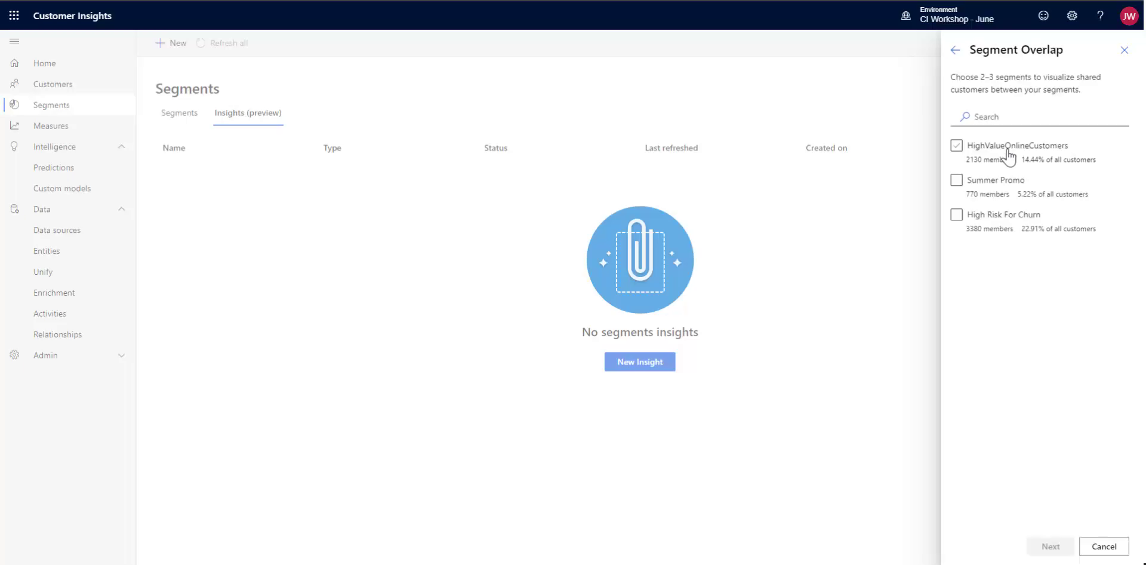
click(957, 149)
click(957, 218)
Choose Gender and State (eCommerce_Contacts) as the comparison attributes.
click(1047, 545)
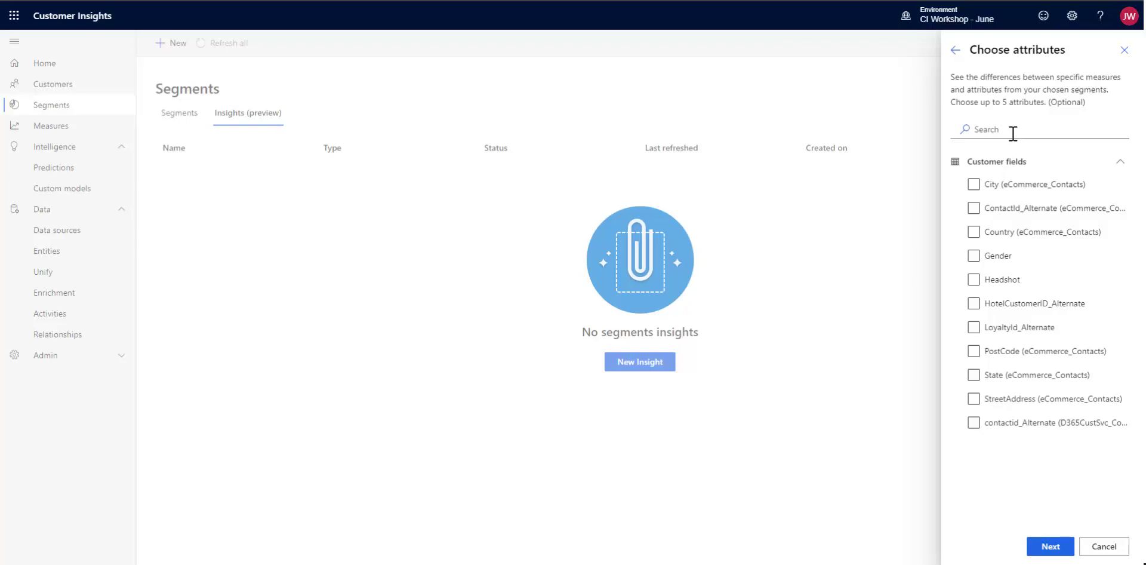
click(974, 257)
click(974, 375)
Replace 'Untitled Segment Insight Overlap 1' with the name HighValueOverlapWithChurn and save the insight.
click(1046, 550)
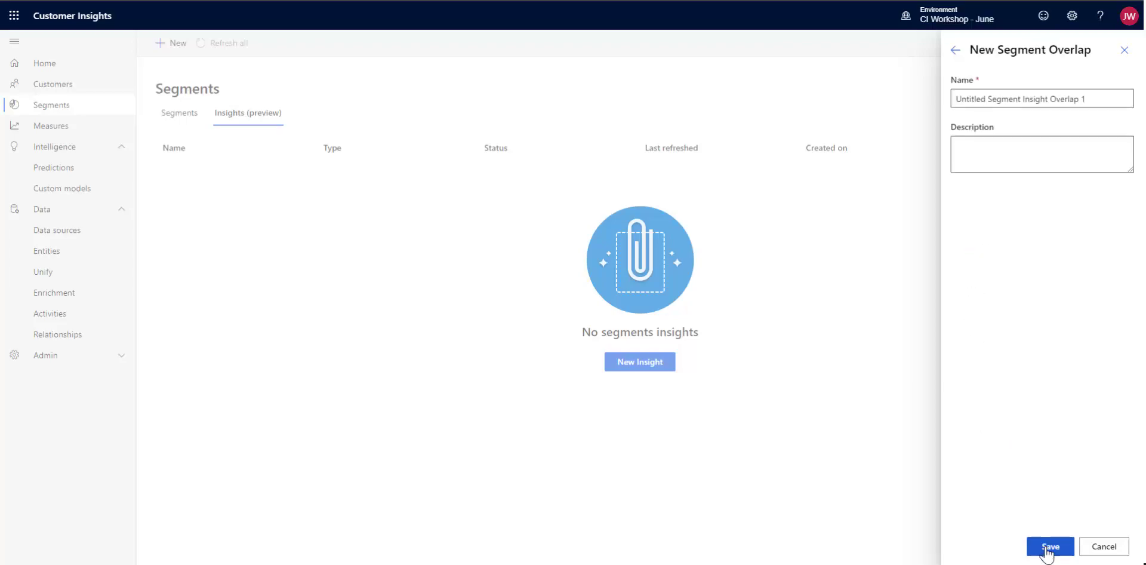
drag(1097, 100, 924, 118)
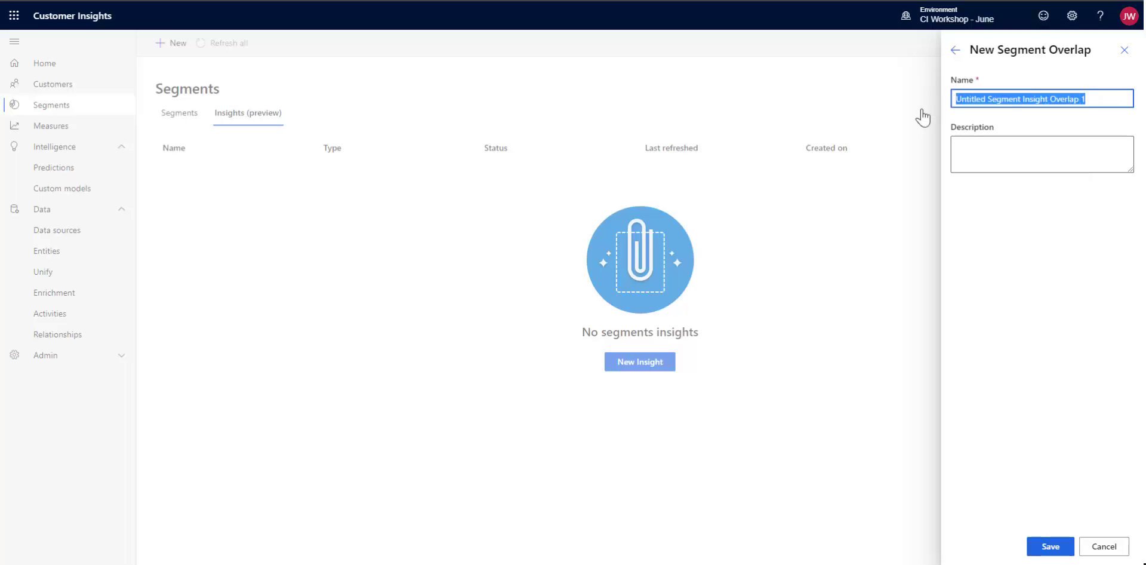
key(BackSpace)
text(High)
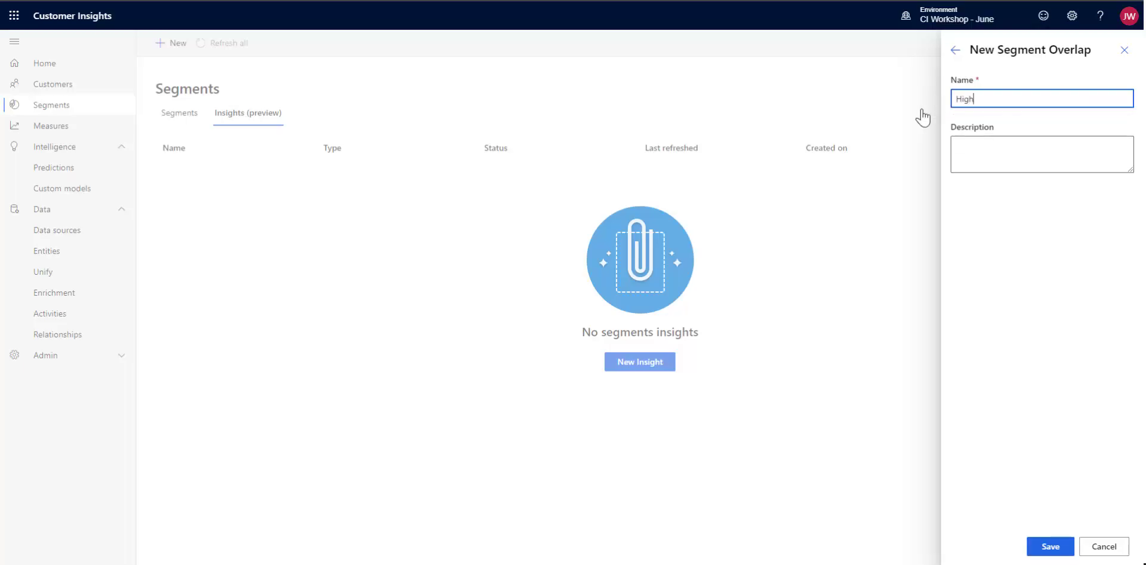
text(ValueOVerlap w)
key(BackSpace)
key(BackSpace)
text(Wiht)
key(BackSpace)
key(BackSpace)
key(BackSpace)
key(BackSpace)
key(BackSpace)
key(BackSpace)
key(BackSpace)
key(BackSpace)
key(BackSpace)
text(verlapWith)
key(BackSpace)
text(Chr)
key(BackSpace)
text(urn)
click(1052, 548)
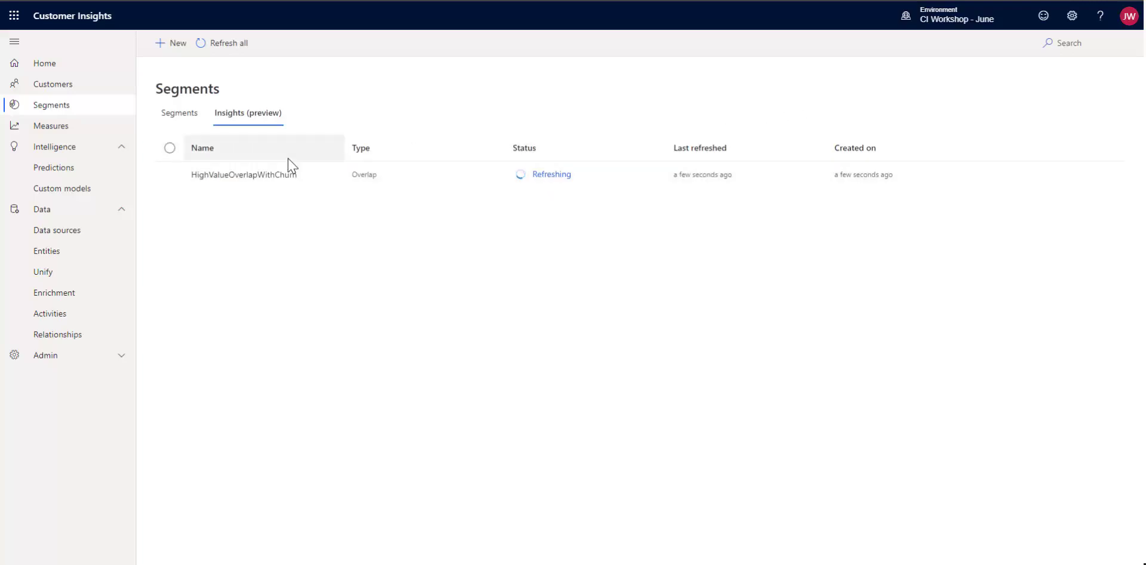
Wait until HighValueOverlapWithChurn's status changes from Refreshing to Successful.
mouse_move(290, 167)
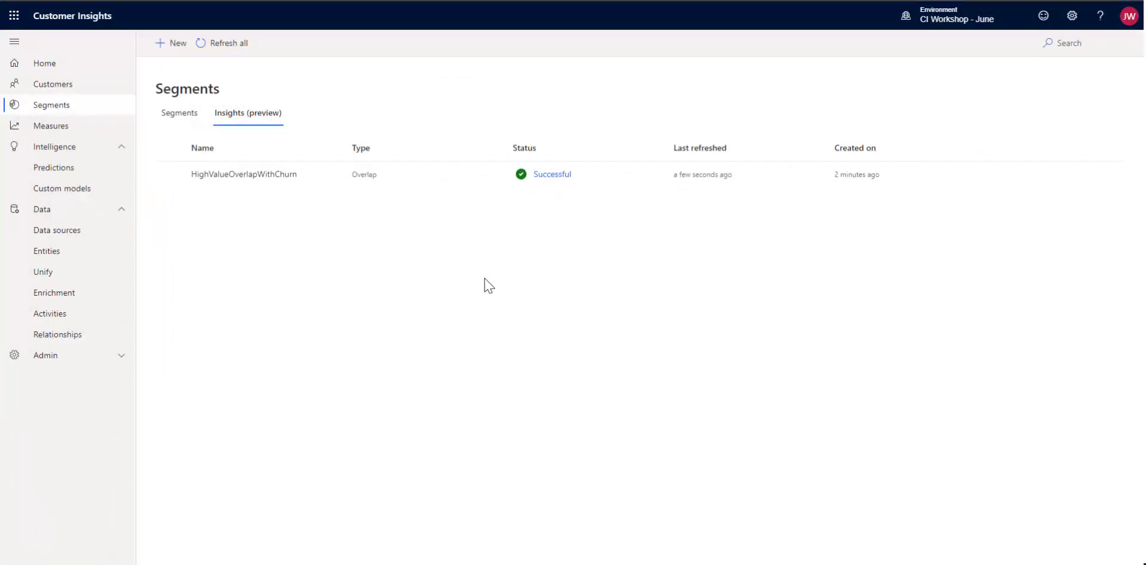
Open HighValueOverlapWithChurn and view its Gender breakdown: 60 members, 30 female, 30 male.
click(255, 177)
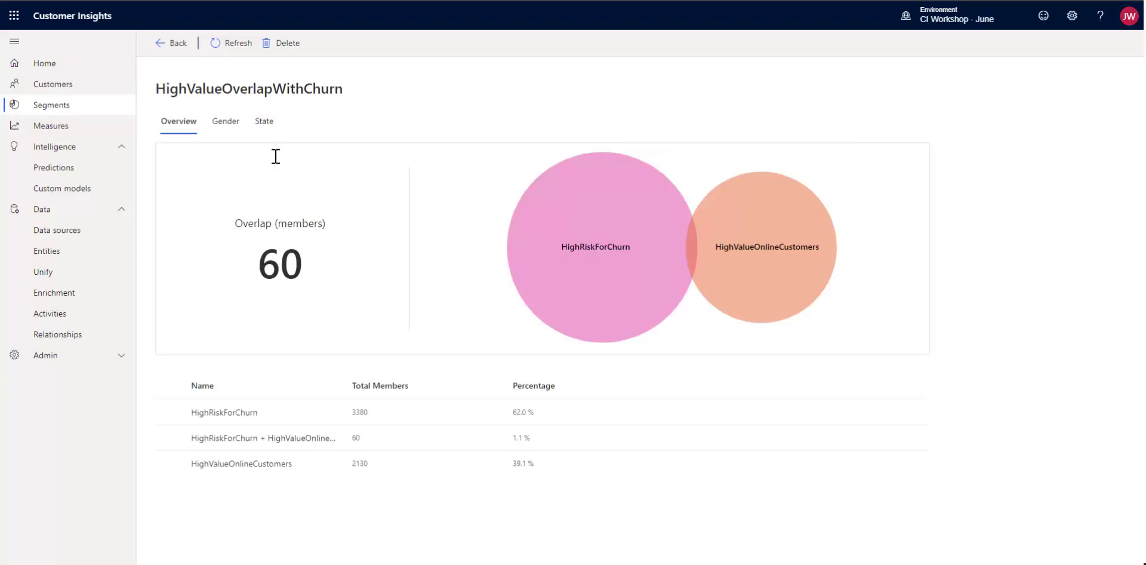
click(226, 123)
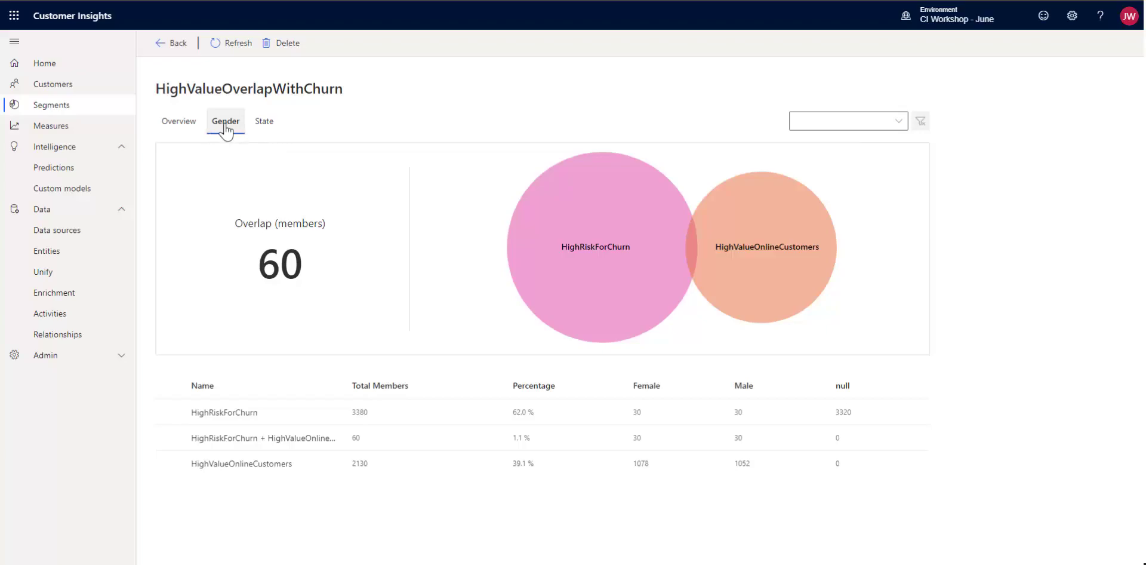
click(265, 124)
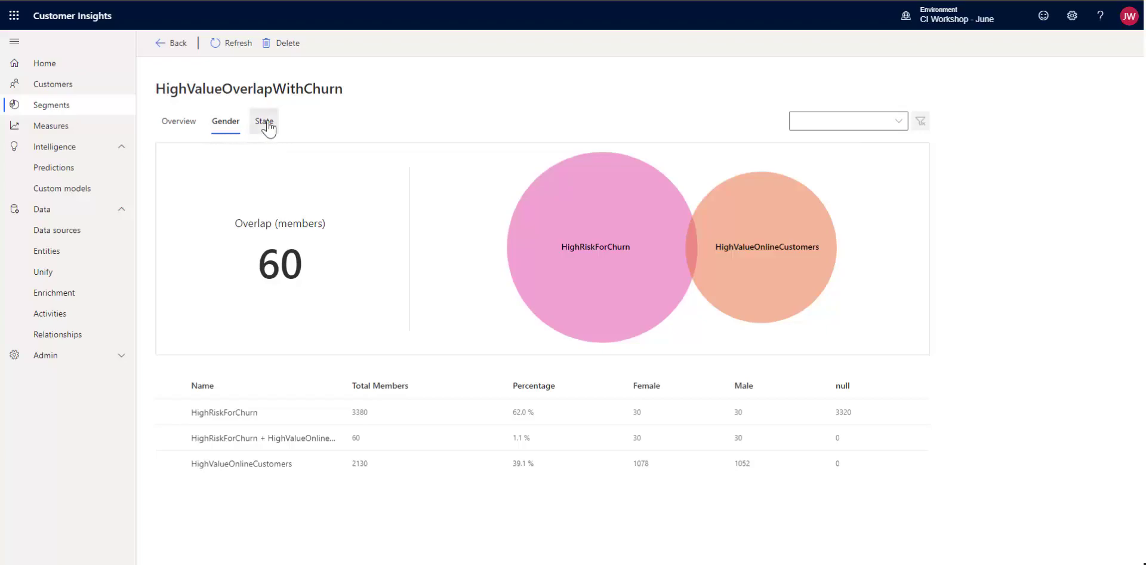
click(226, 128)
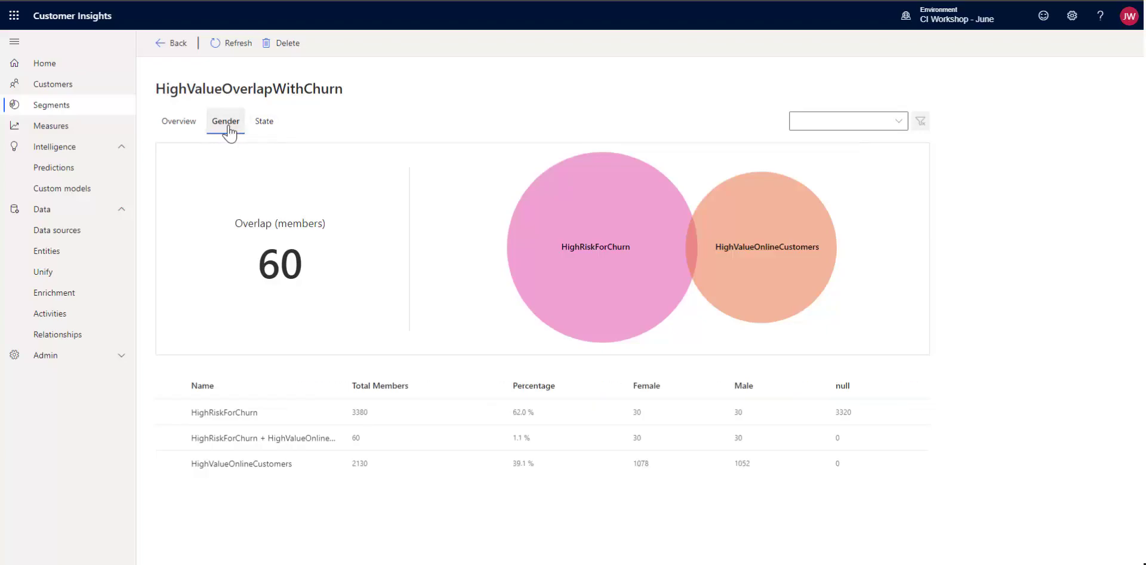
Highlight each Venn region in turn, ending on HighRiskForChurn's 3,380 members and their gender figures.
double_click(356, 412)
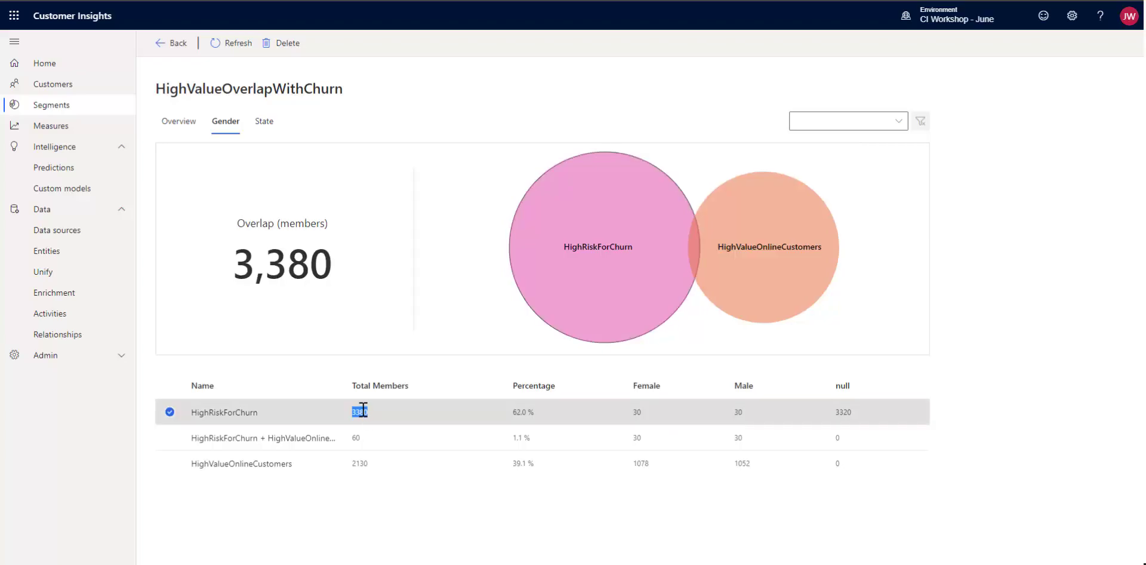
click(359, 458)
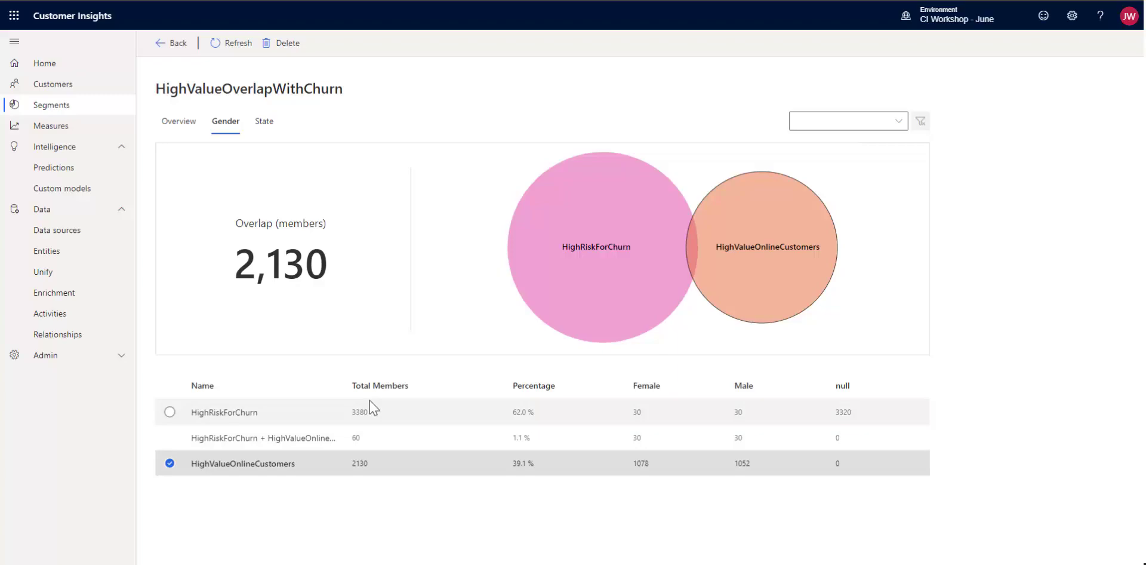
click(356, 438)
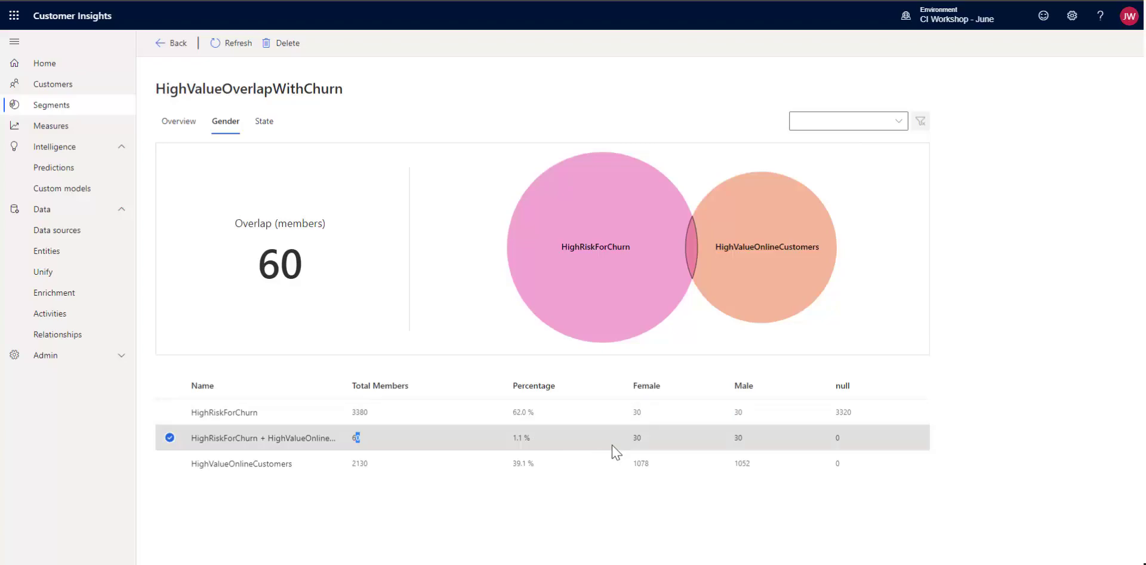
click(637, 414)
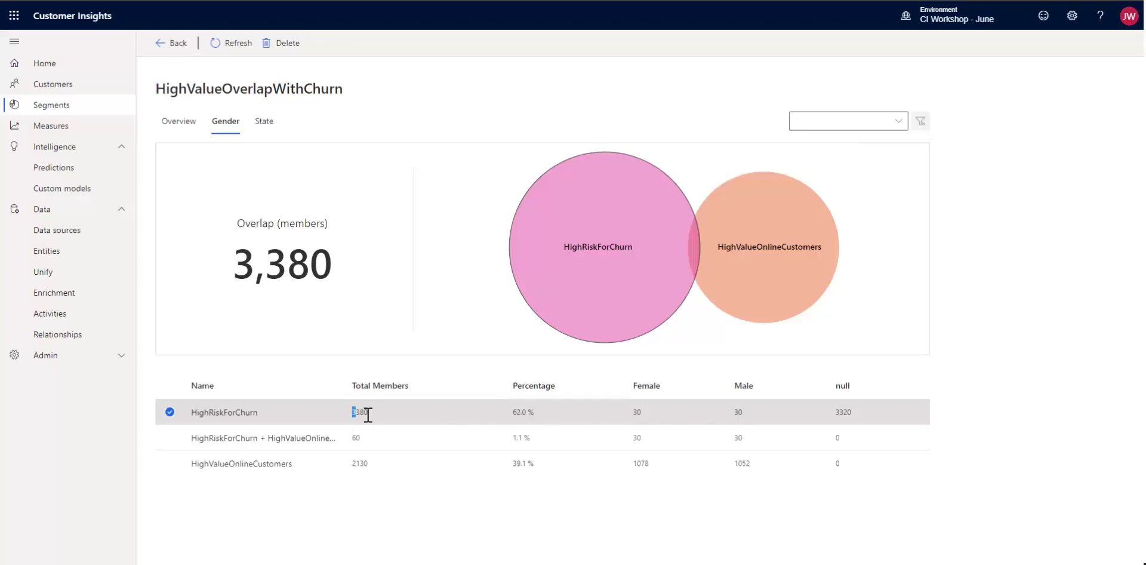
drag(368, 414, 854, 417)
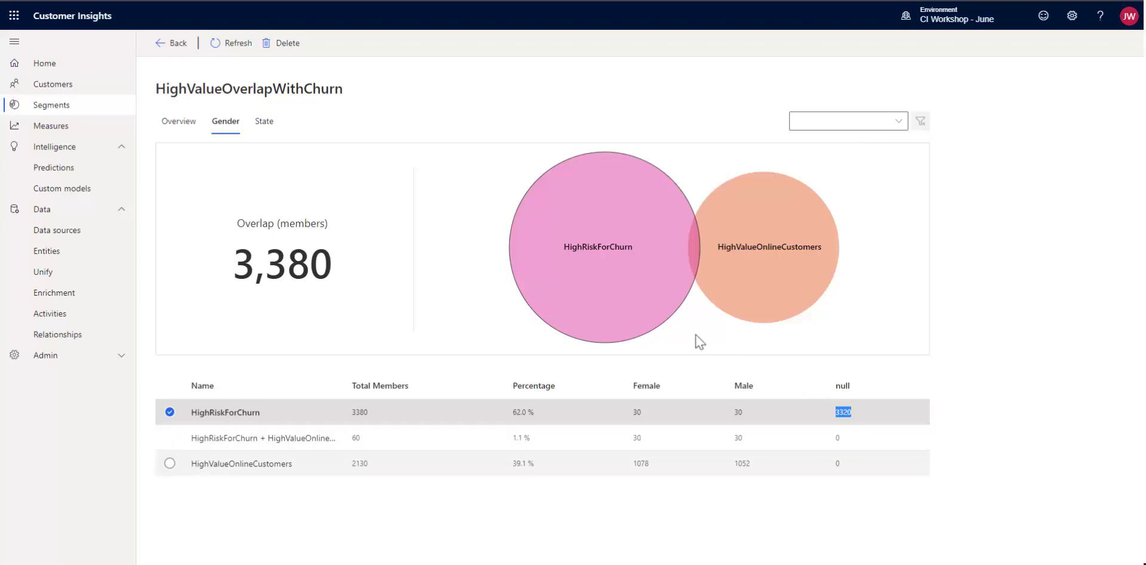
Show the State breakdown and highlight the 60-member overlap and HighRiskForChurn regions.
click(265, 132)
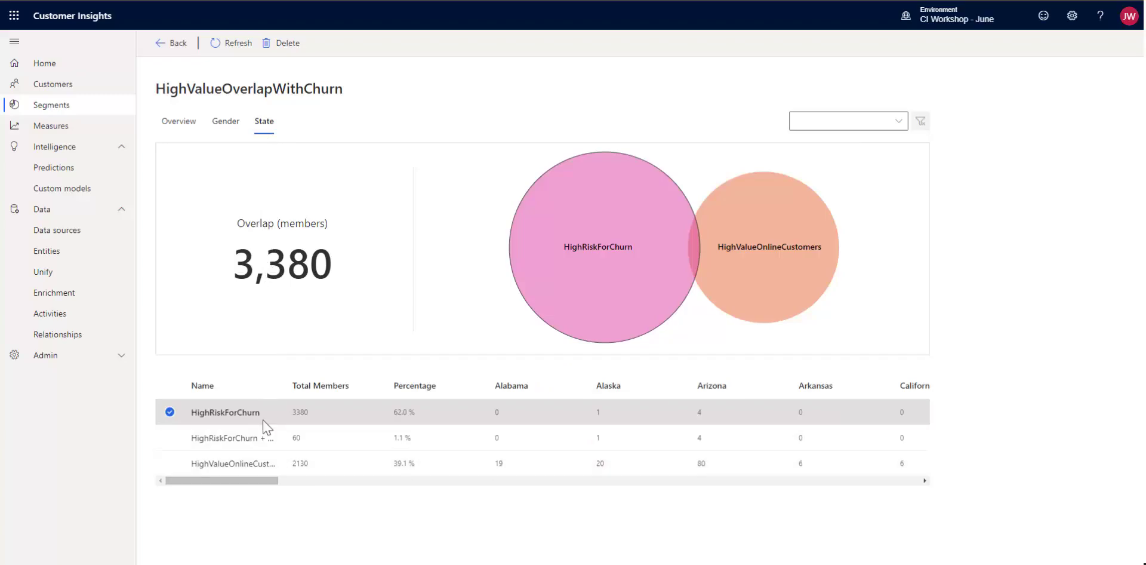
drag(264, 482, 540, 489)
double_click(615, 439)
double_click(490, 413)
drag(508, 481, 868, 491)
Return to the Overview showing 60 members shared by HighRiskForChurn and HighValueOnlineCustomers.
click(179, 121)
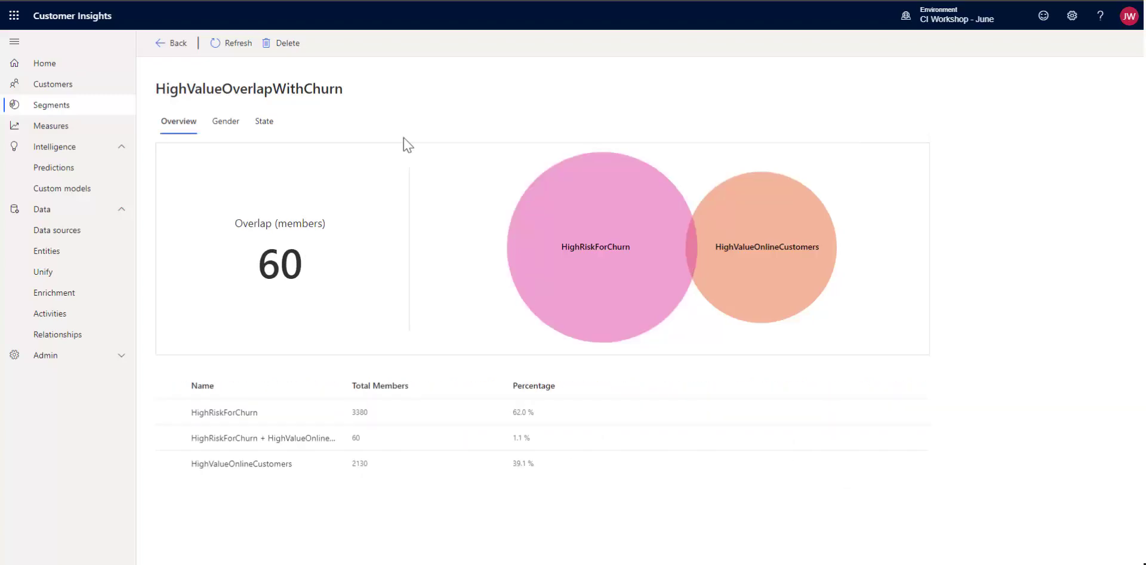